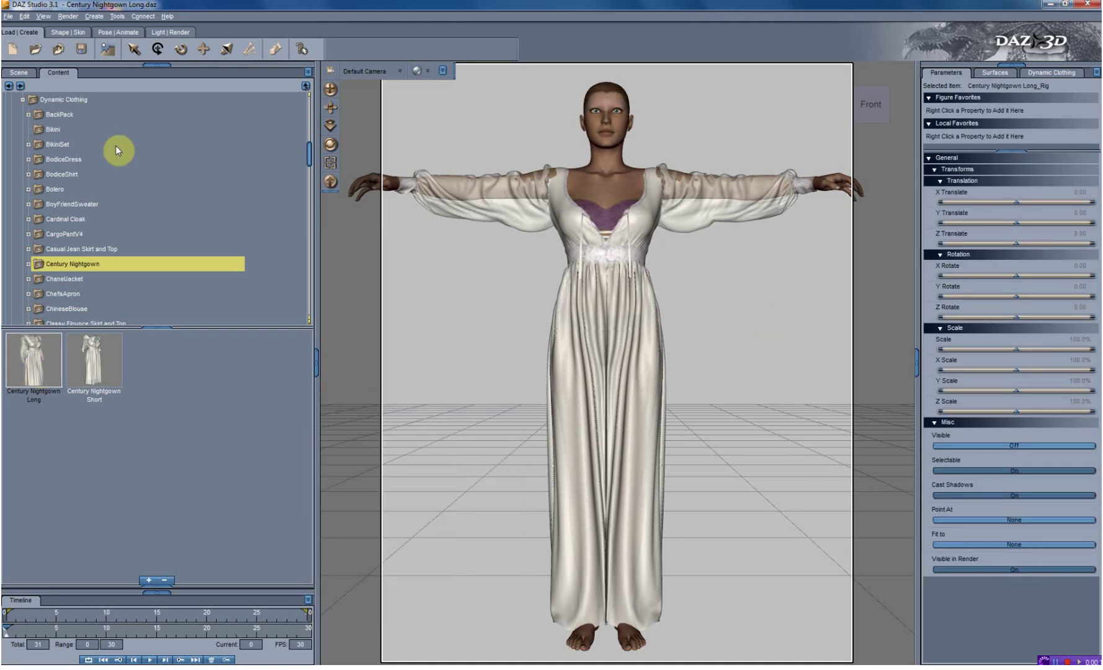
Step: Fit the Century Nightgown Long garment to Victoria 4.2 and hide the Victoria 4.2 figure
click(19, 72)
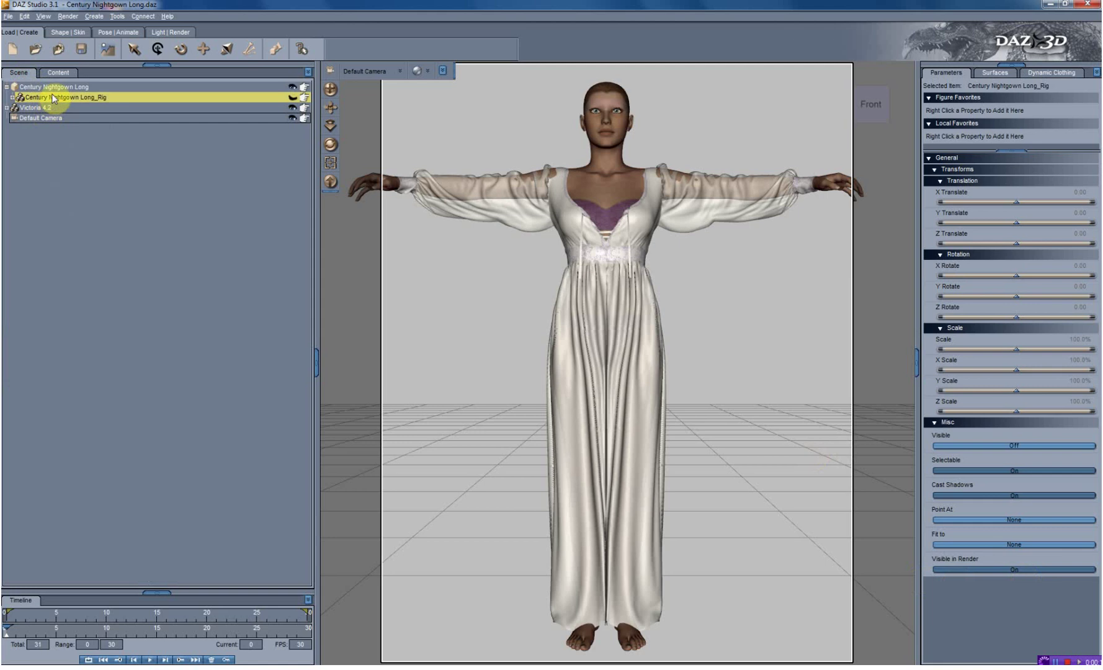
click(50, 87)
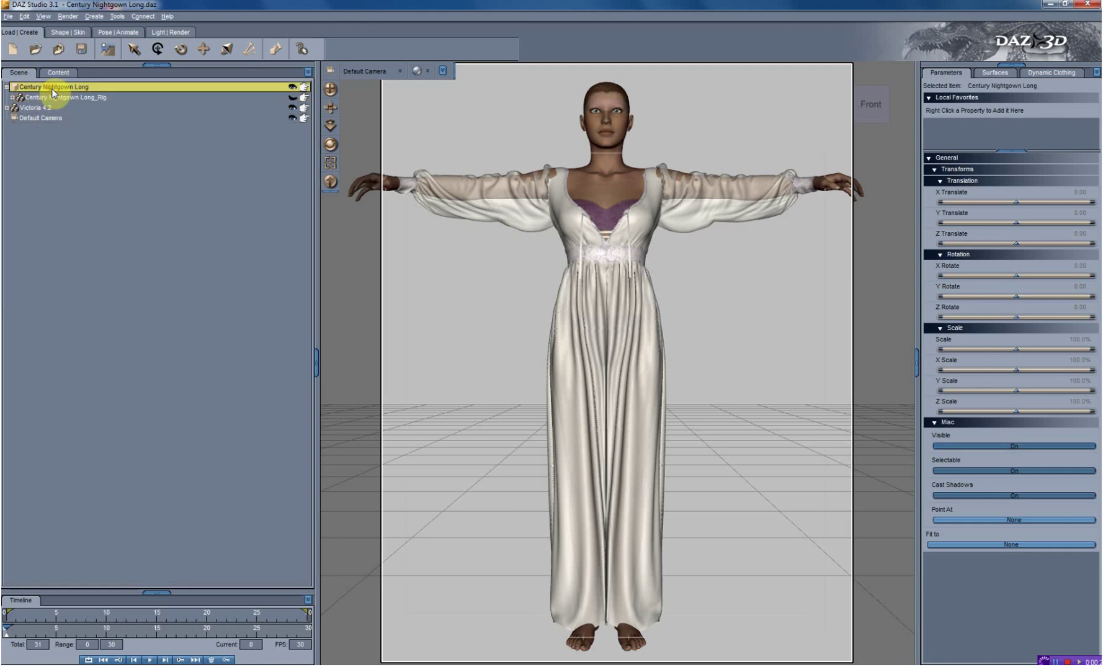
click(1007, 545)
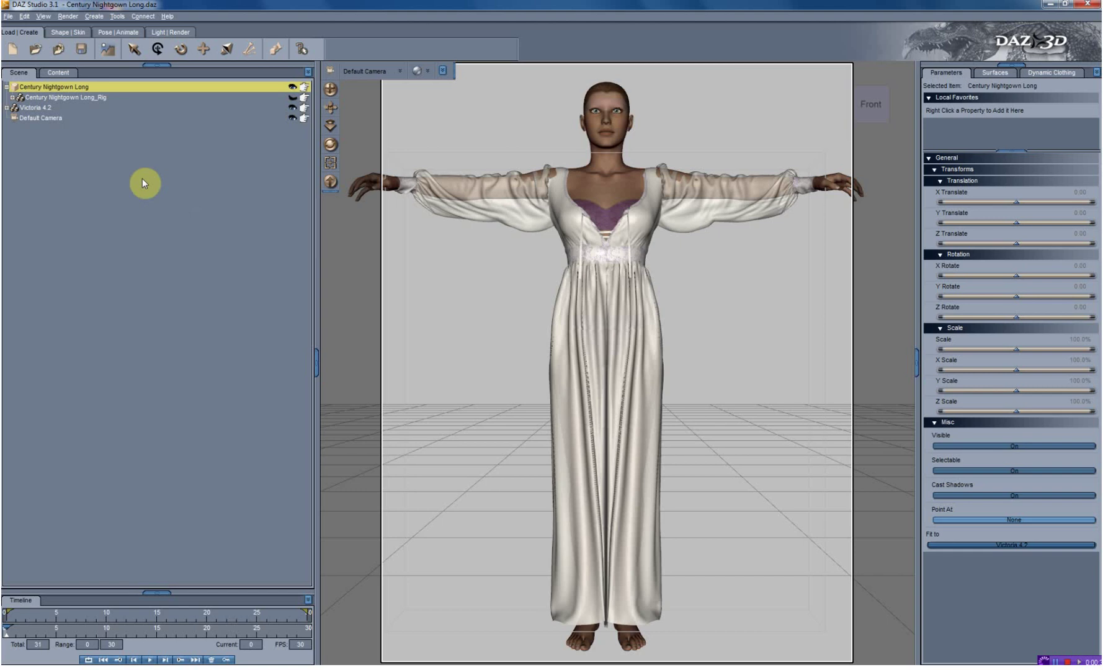
click(53, 108)
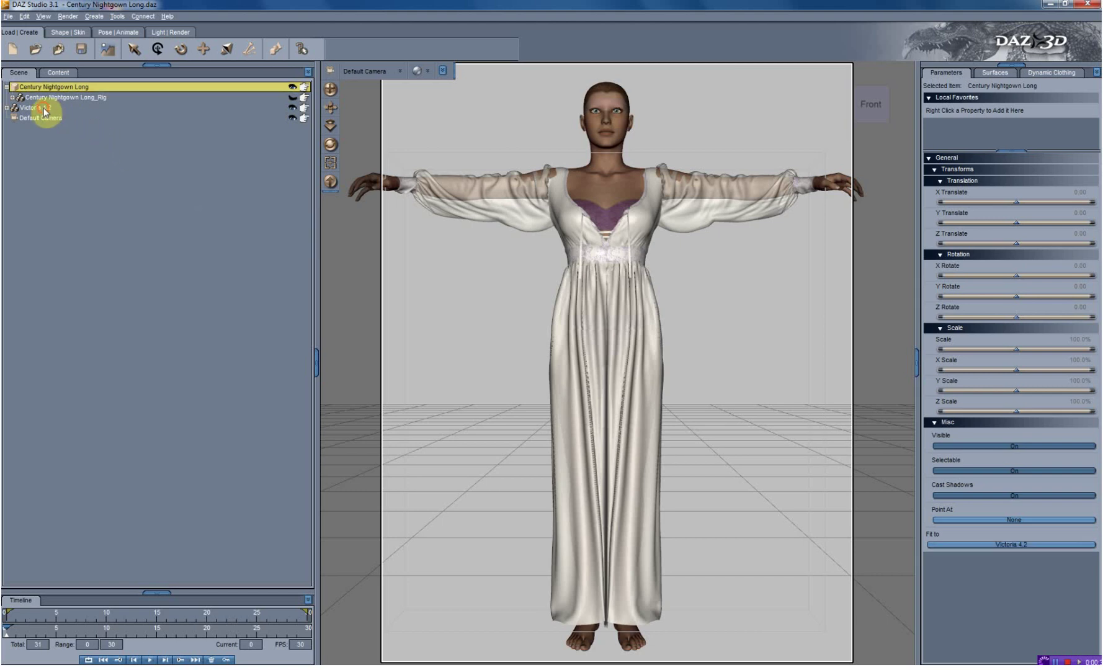
click(293, 108)
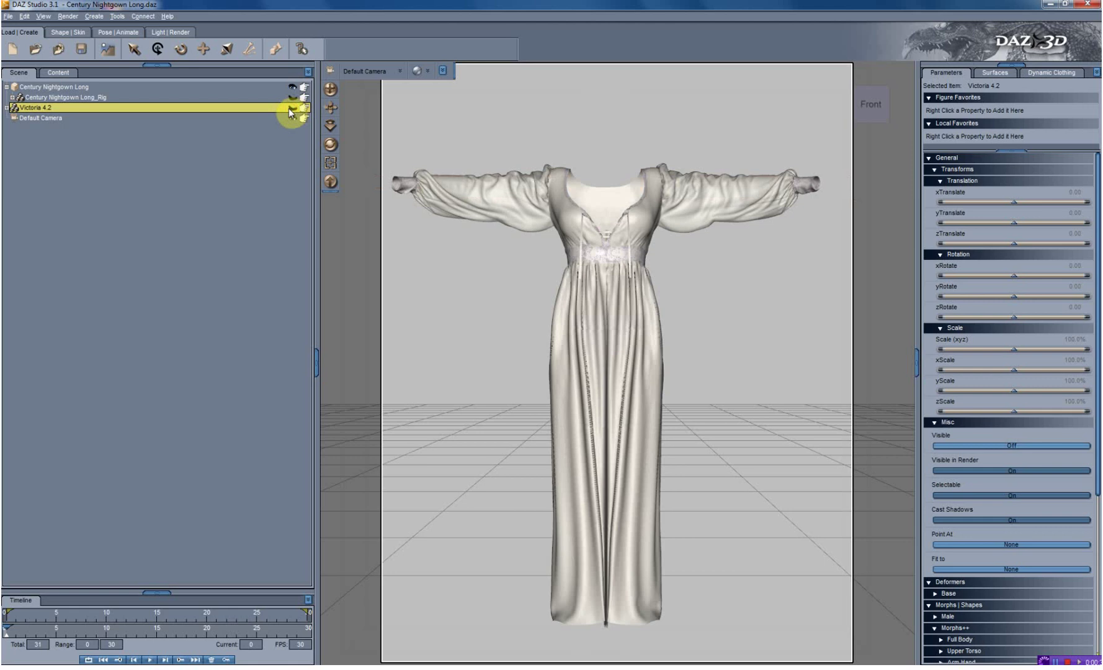
Step: Export the Century Nightgown Long as a Wavefront OBJ, overwriting Century Nightgown Long.obj, with the Poser (1 unit = 8ft) preset
click(57, 87)
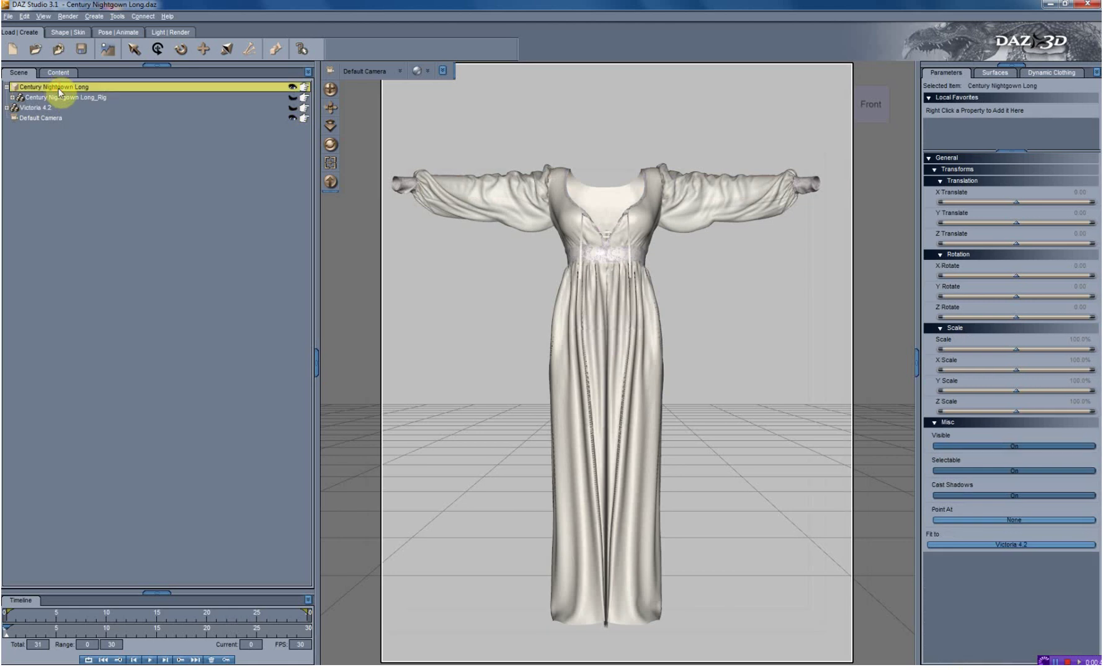
click(8, 17)
click(32, 142)
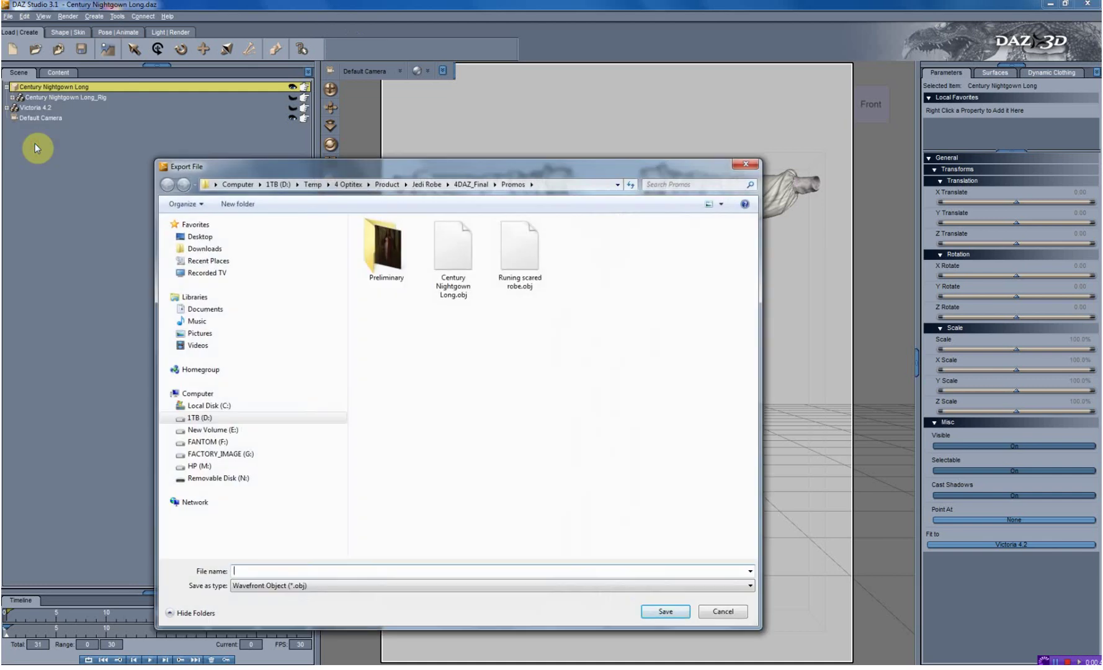
click(462, 298)
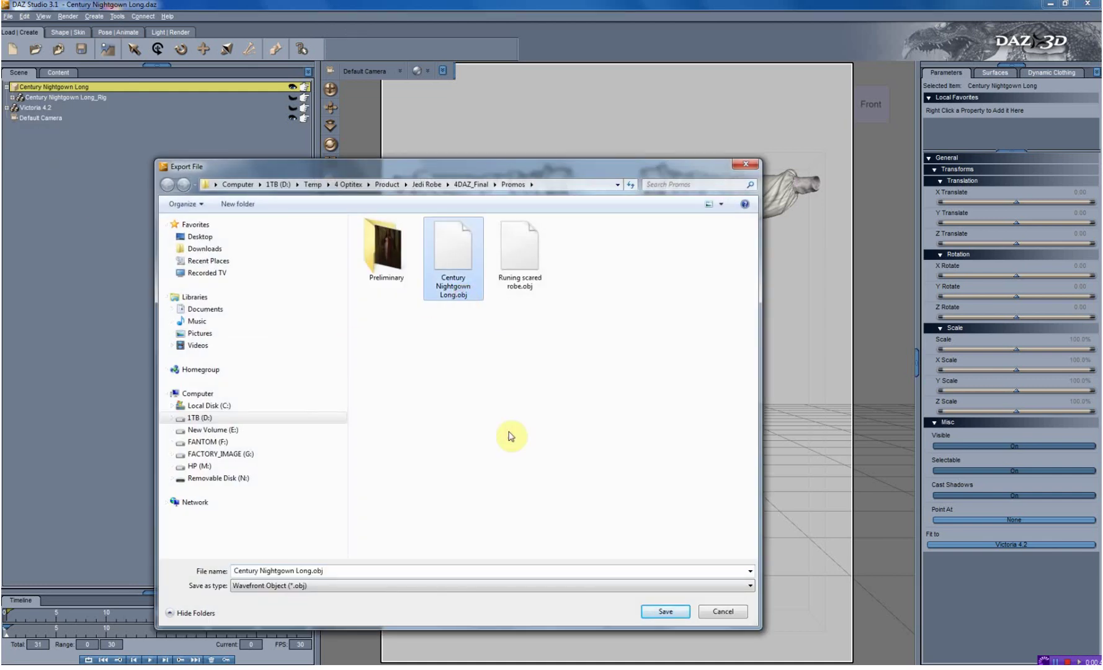
click(664, 613)
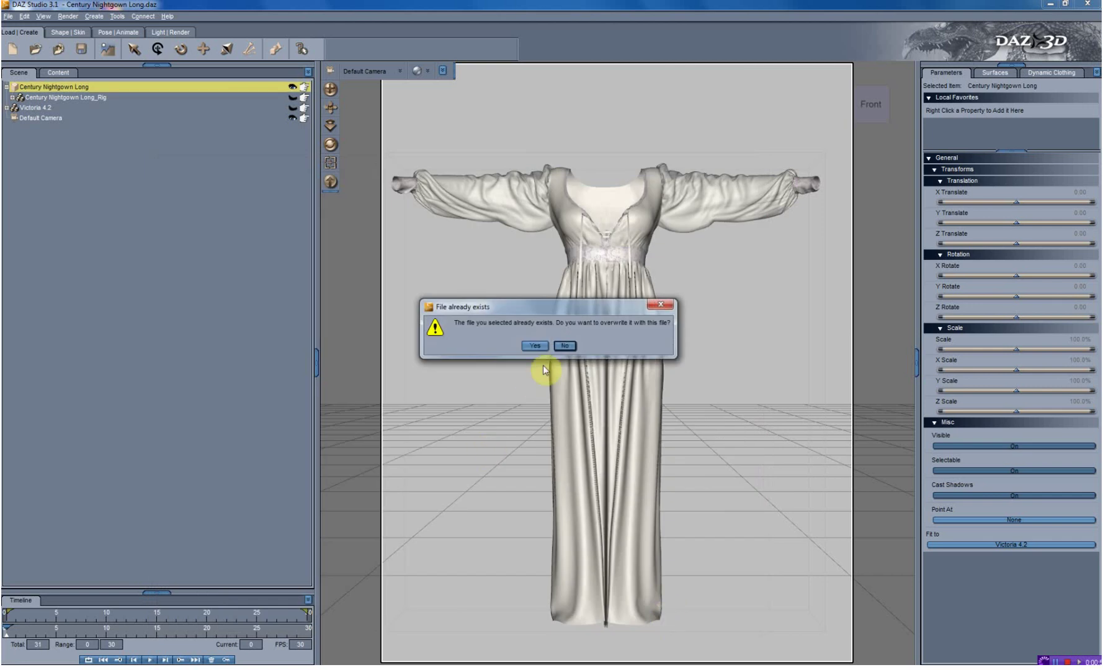
click(535, 346)
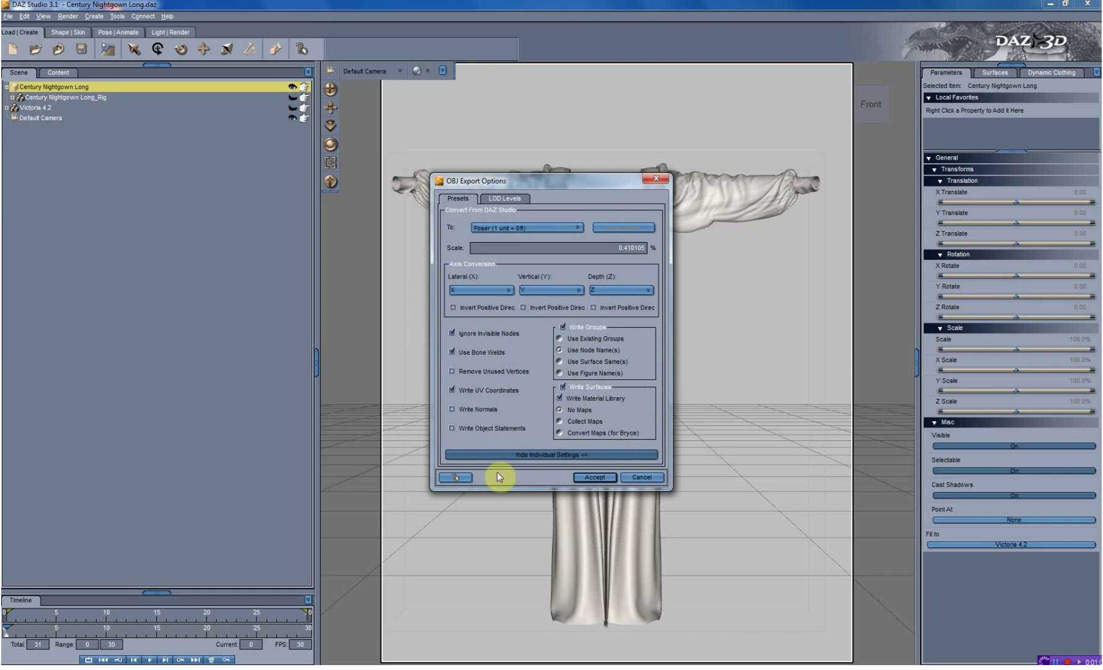
click(595, 477)
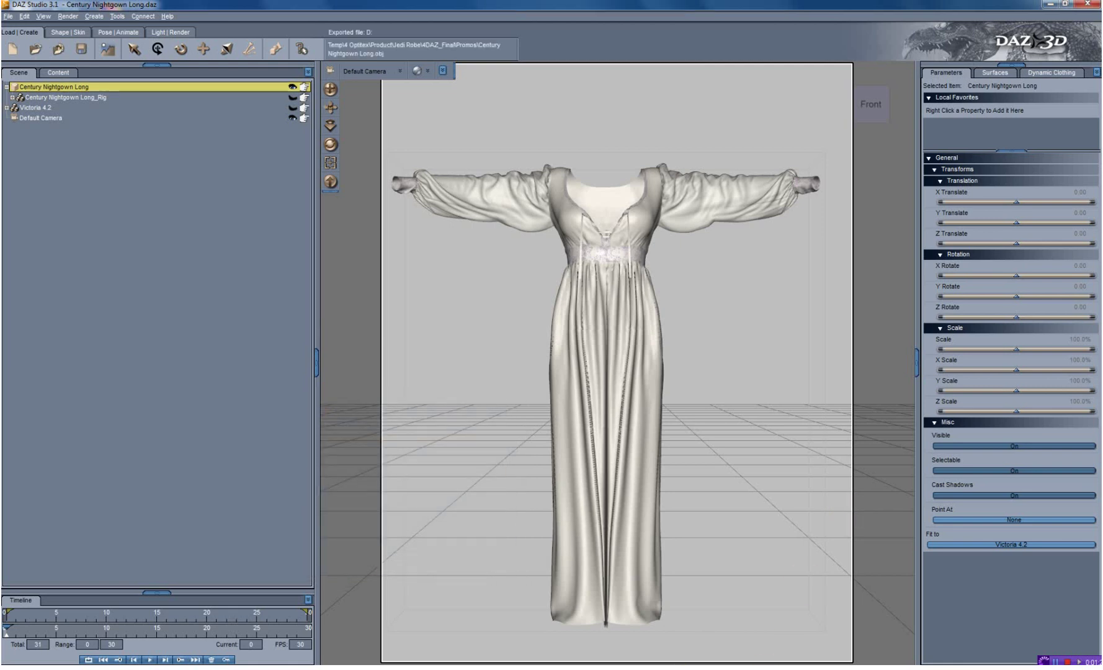
Step: Switch to Poser Pro and import Century Nightgown Long.obj with all import options unchecked, declining the search for missing files
key(alt+Tab)
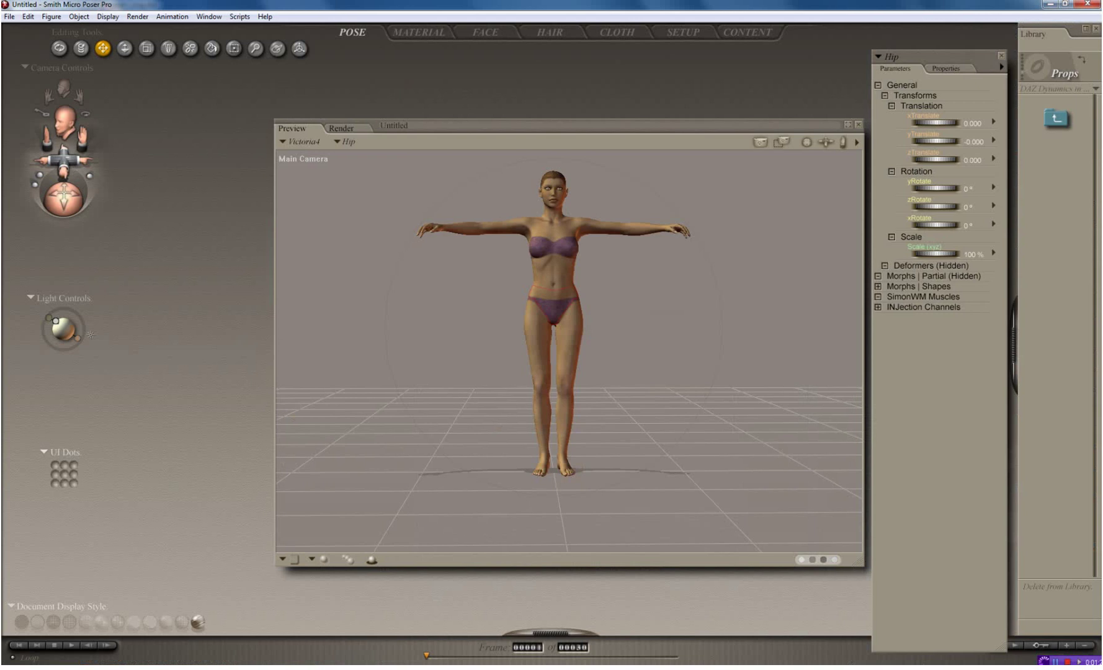
click(9, 17)
mouse_move(40, 129)
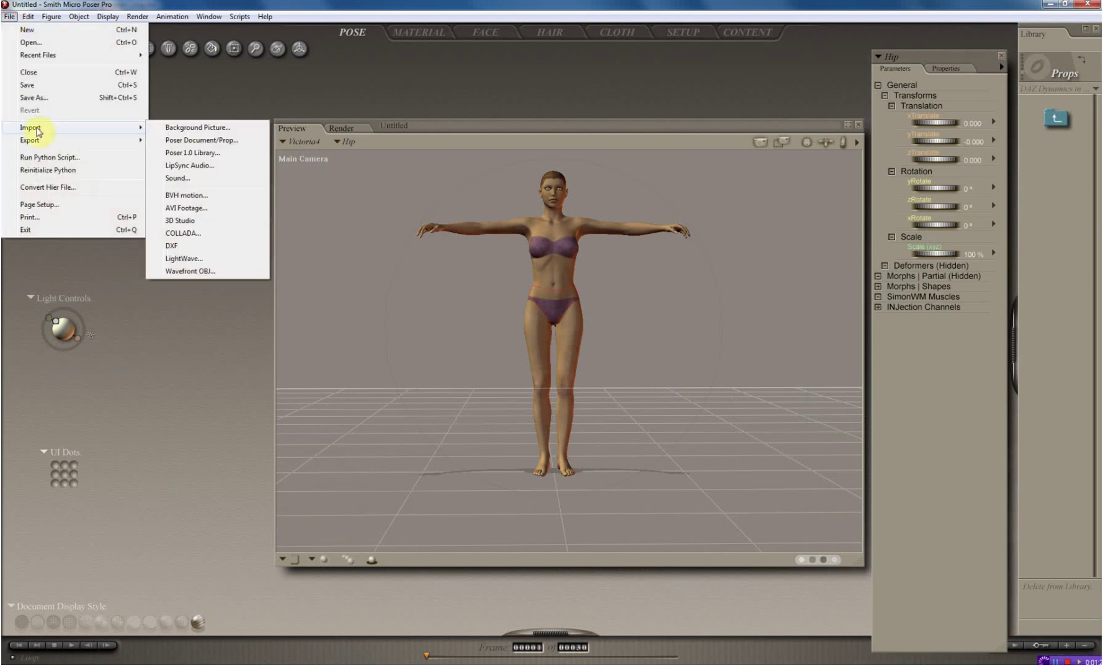
click(204, 271)
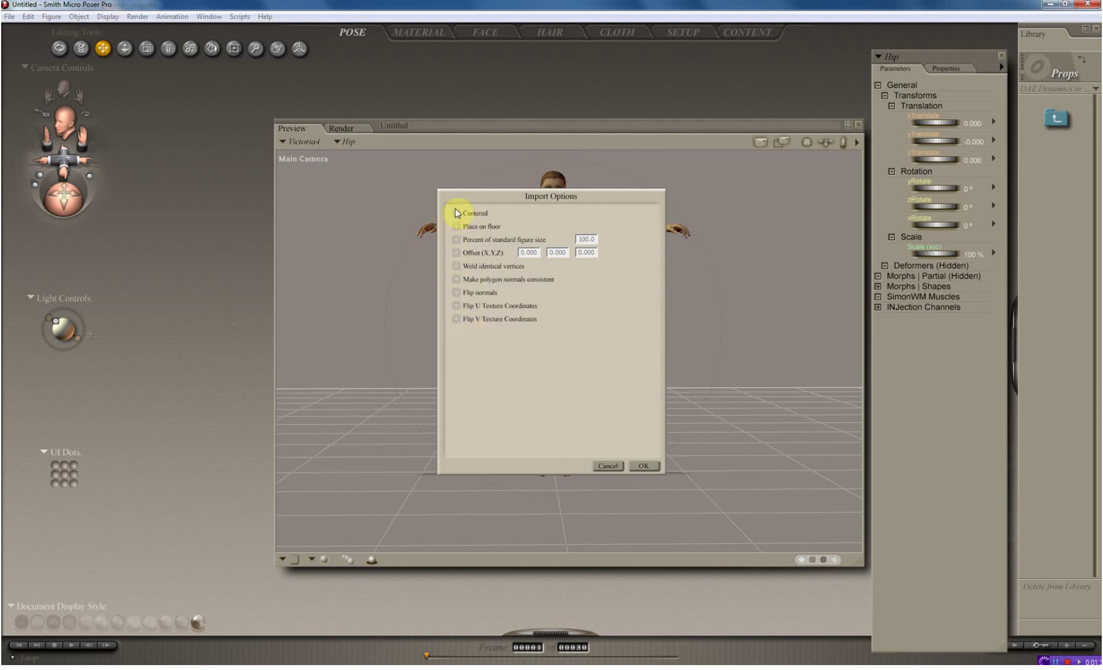
click(647, 467)
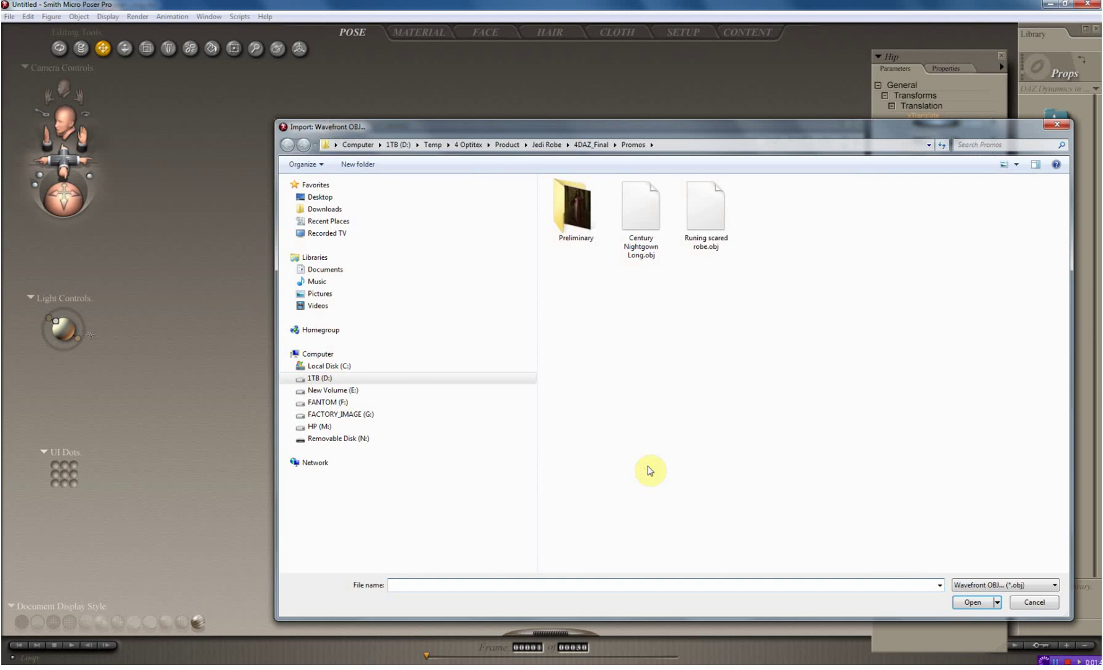
click(649, 239)
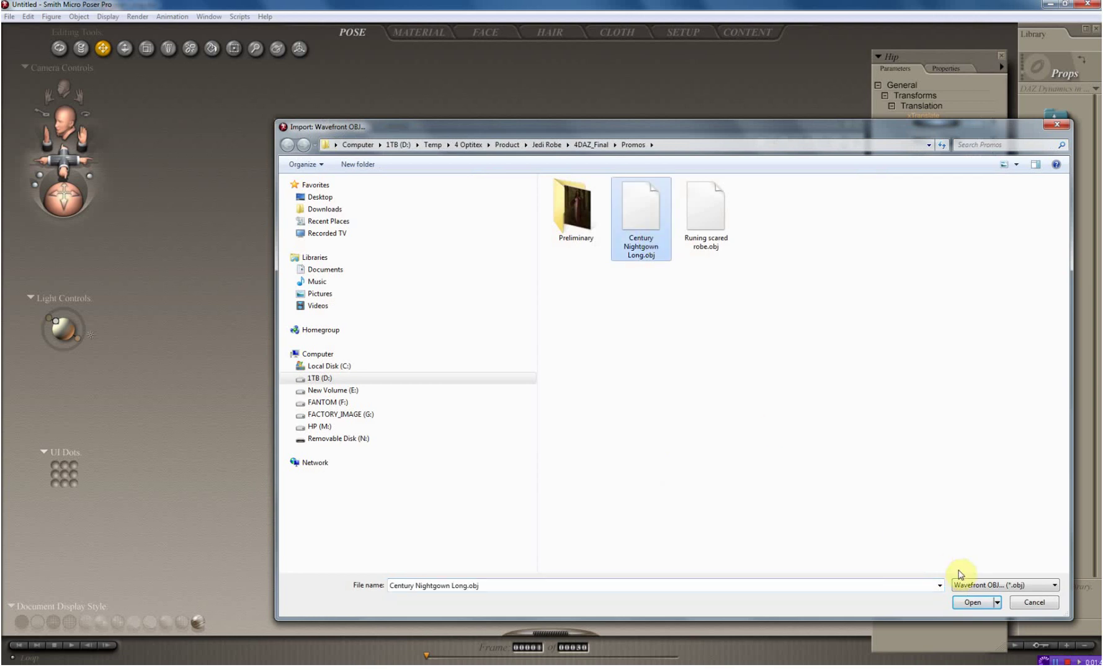
click(973, 603)
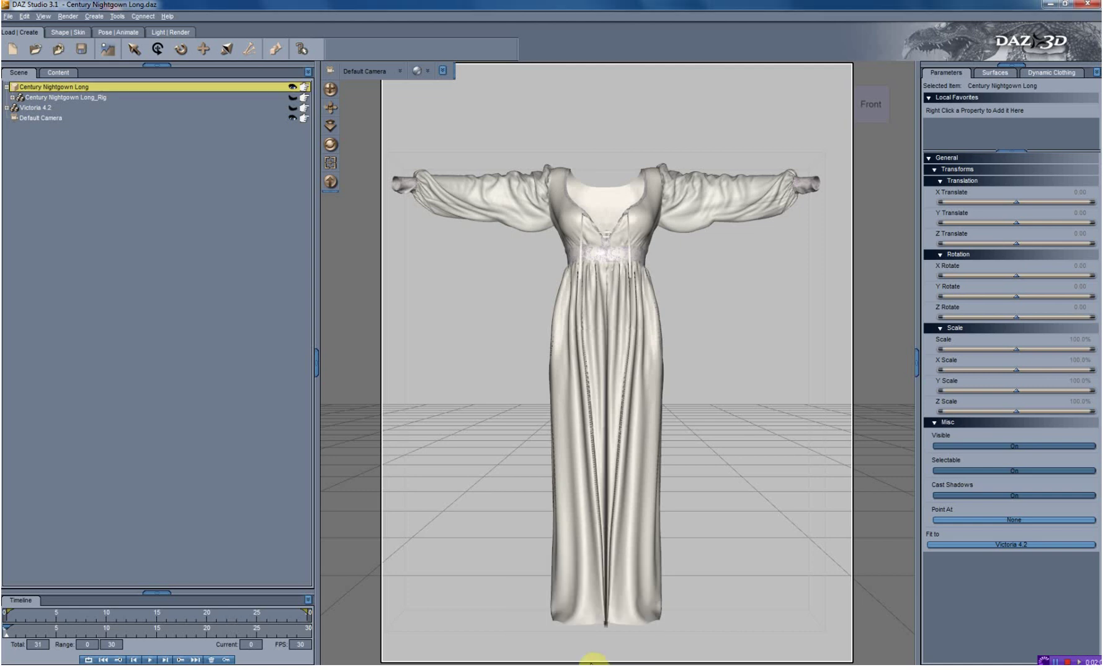
click(595, 664)
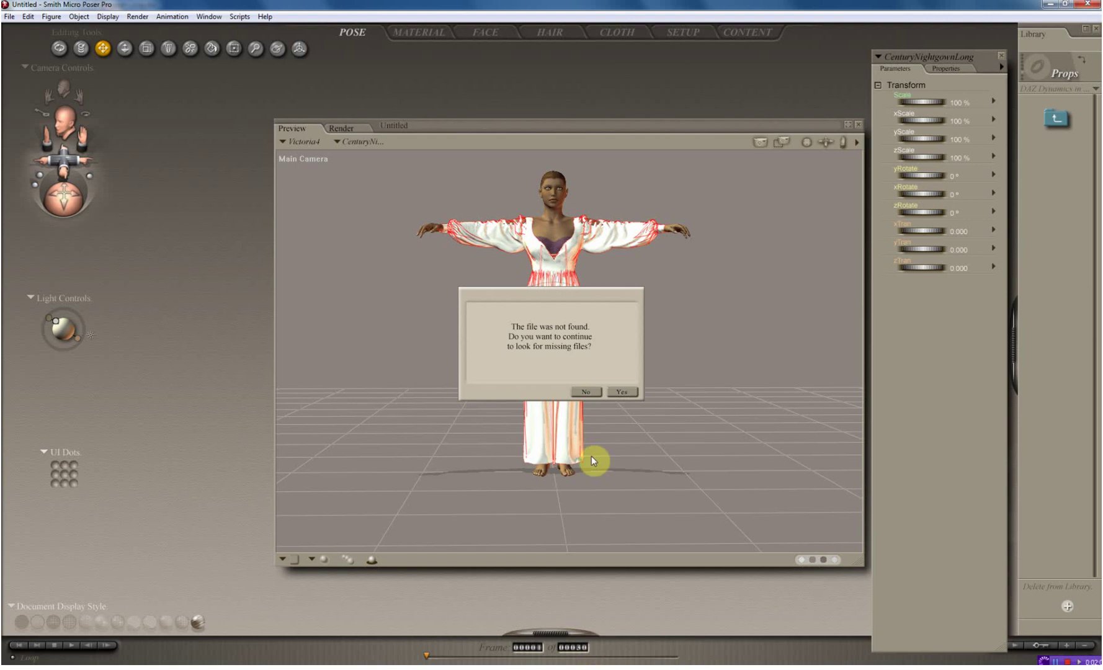
click(586, 391)
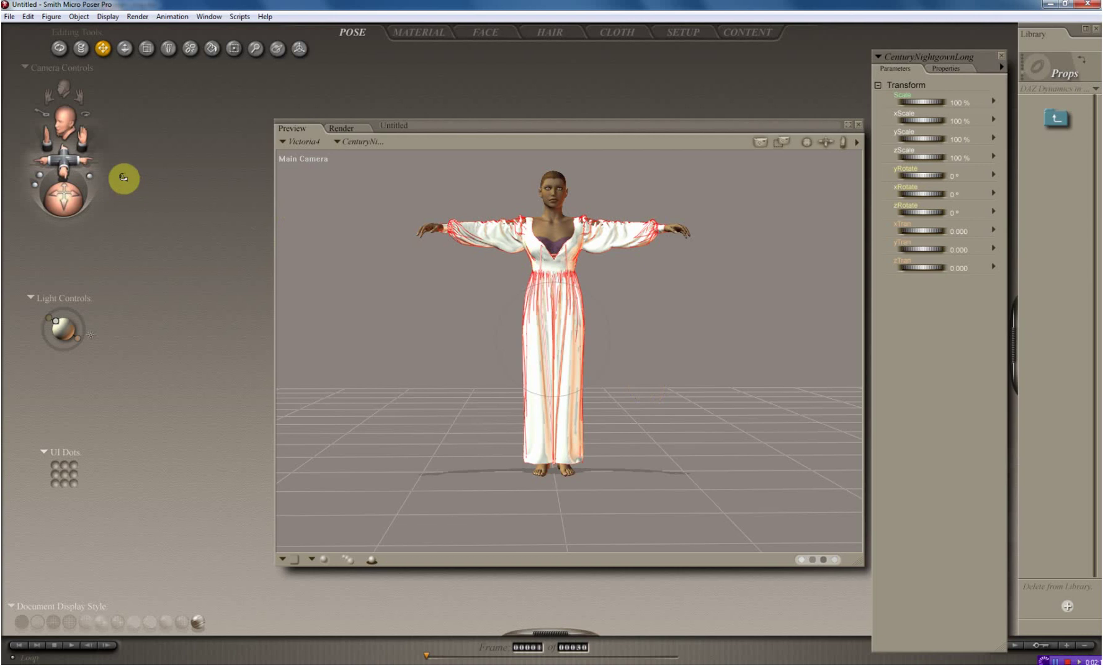
Step: Add the imported nightgown prop to the Props library with the set name Century Nightgown Long
mouse_move(64, 200)
mouse_down()
mouse_move(111, 200)
mouse_move(65, 200)
mouse_move(65, 211)
mouse_up()
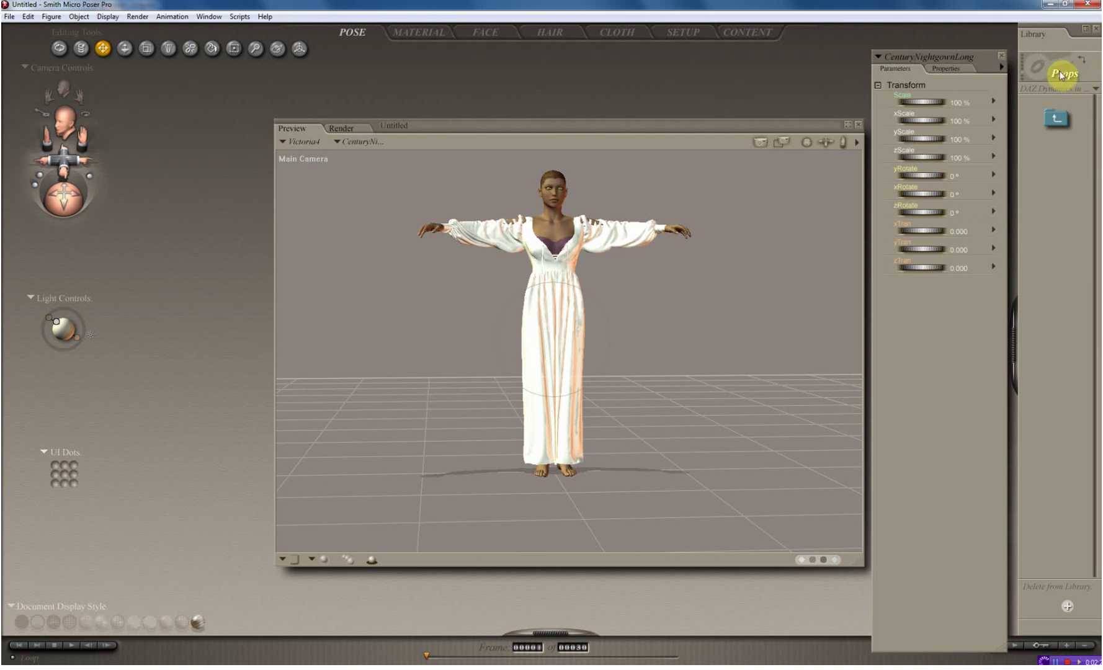
click(340, 143)
mouse_move(387, 176)
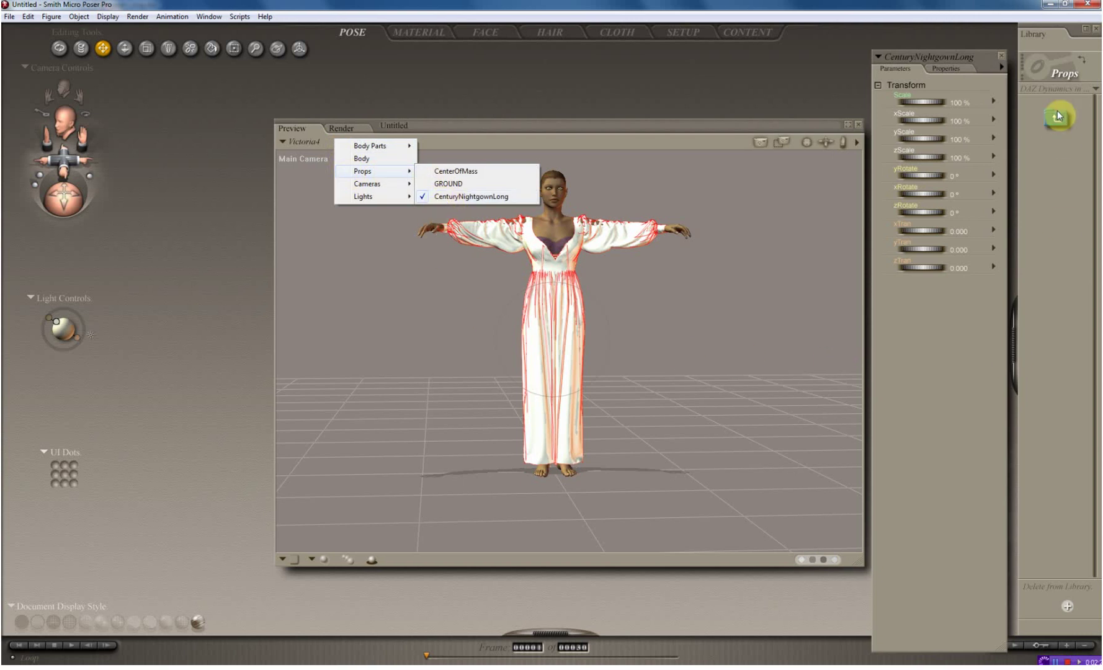
click(1072, 60)
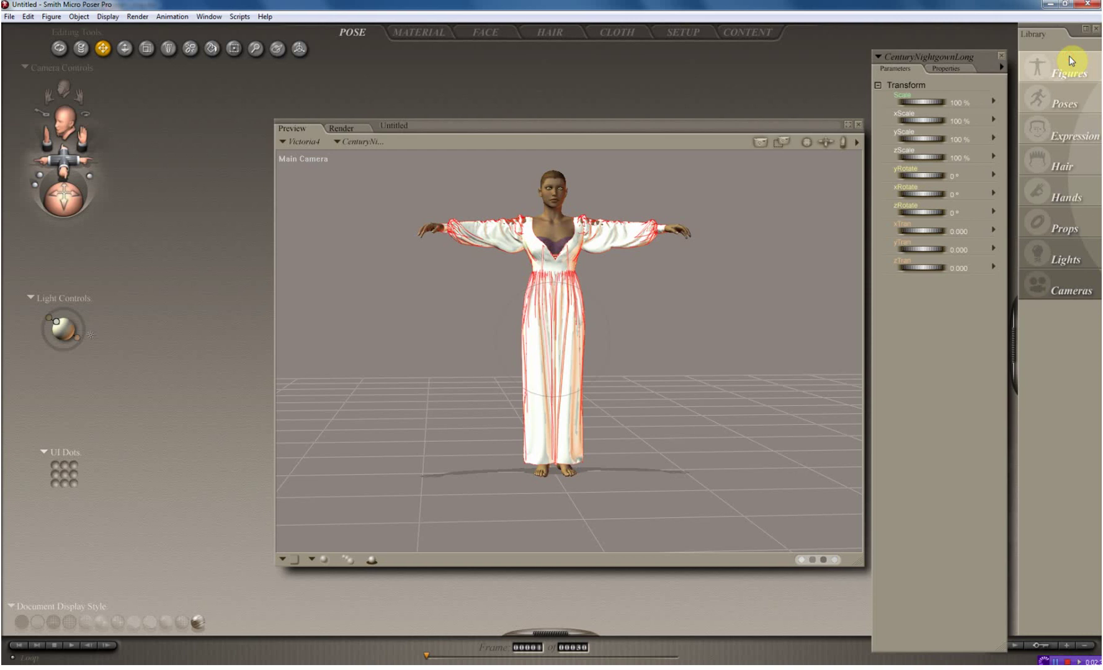
click(1074, 229)
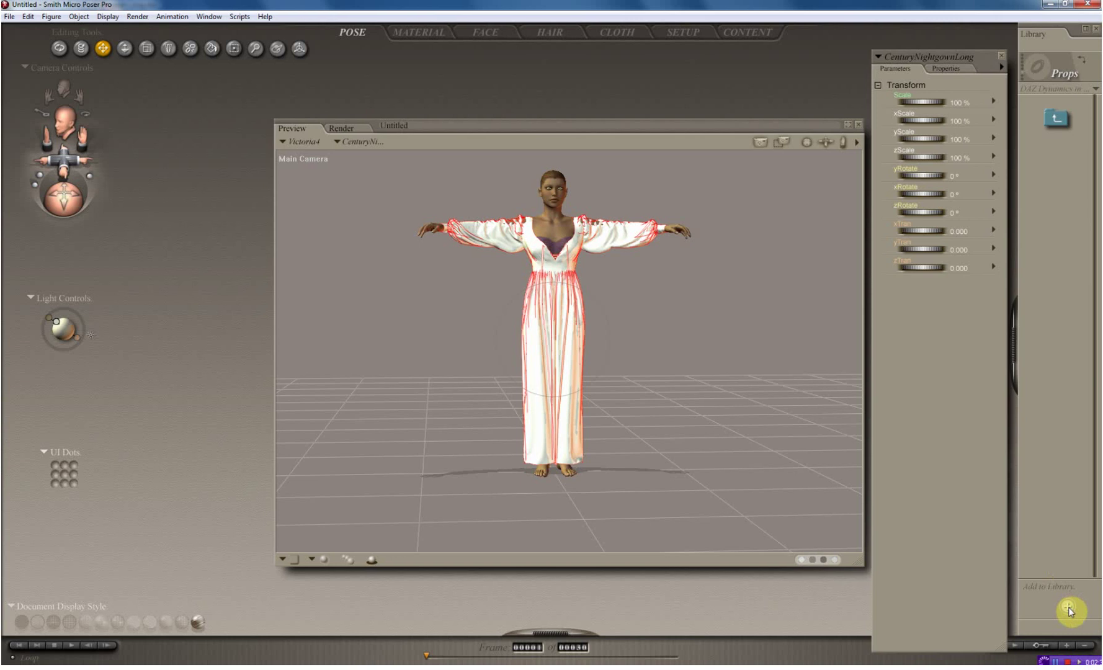
click(1069, 610)
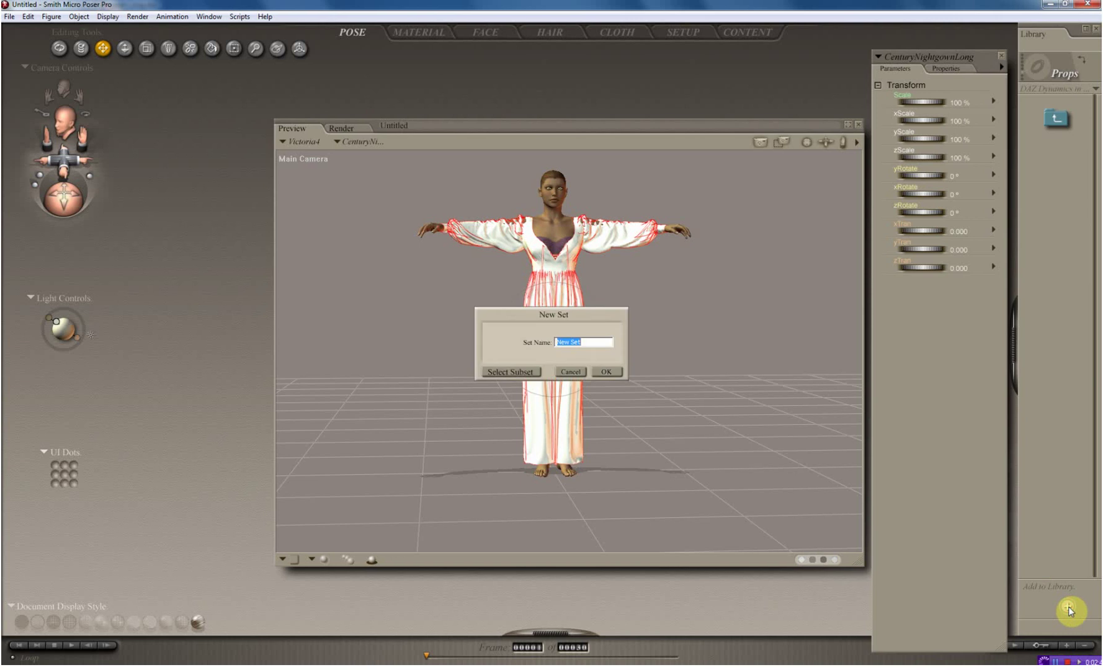
text(Centur)
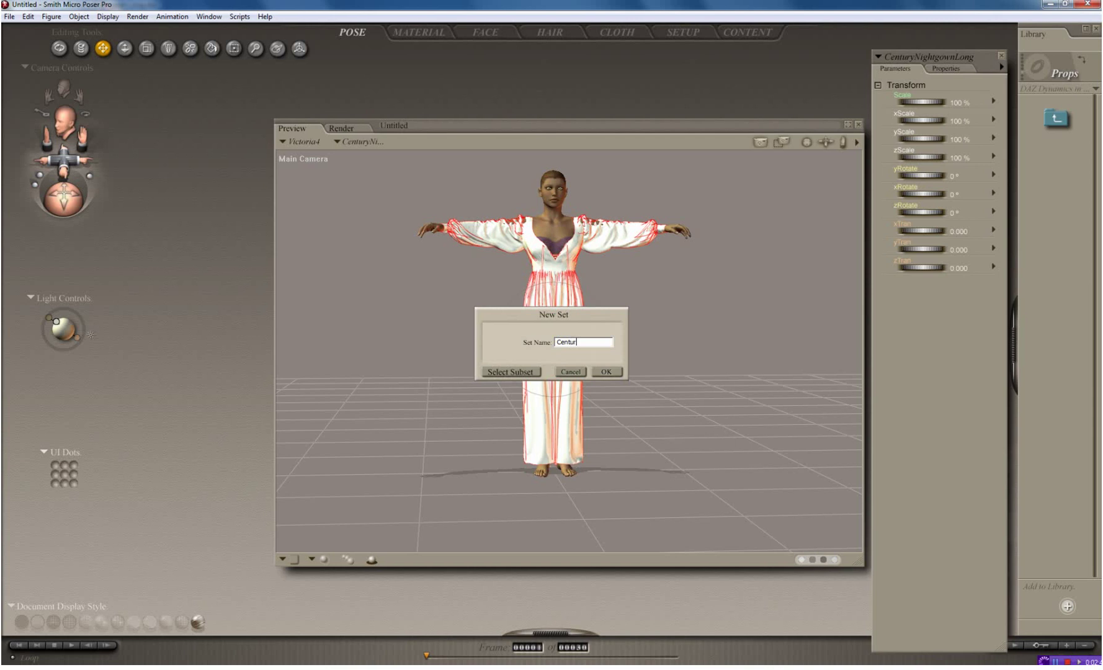
text(y Nightgown Long)
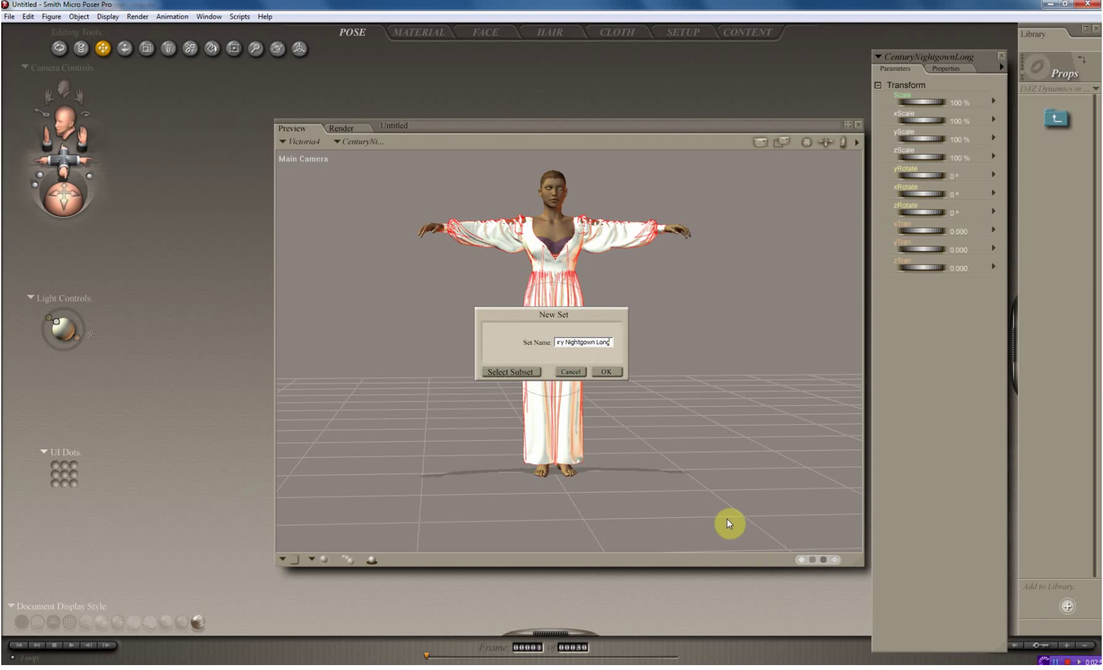
click(567, 342)
double_click(566, 342)
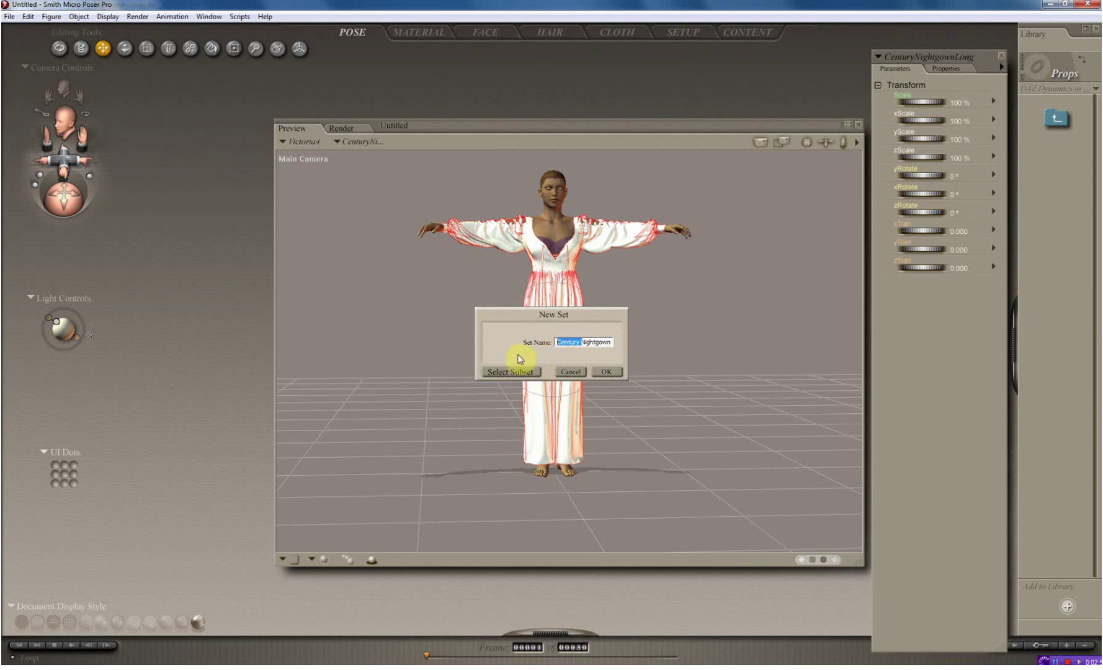
click(607, 373)
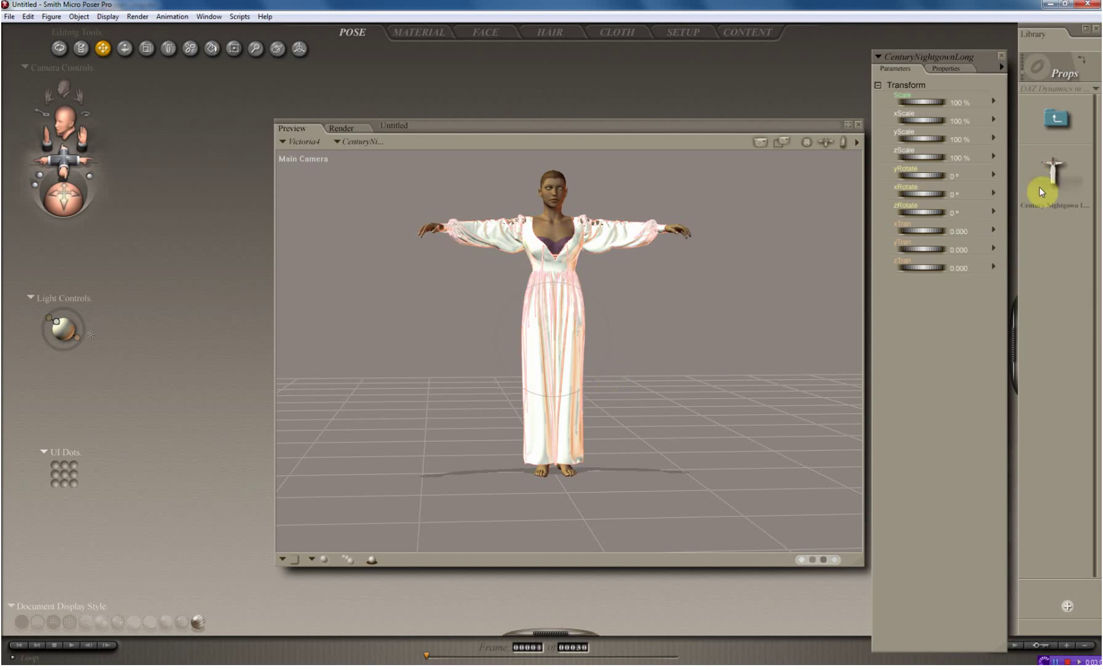
Step: Delete the imported CenturyNightgownLong prop from the scene
click(342, 143)
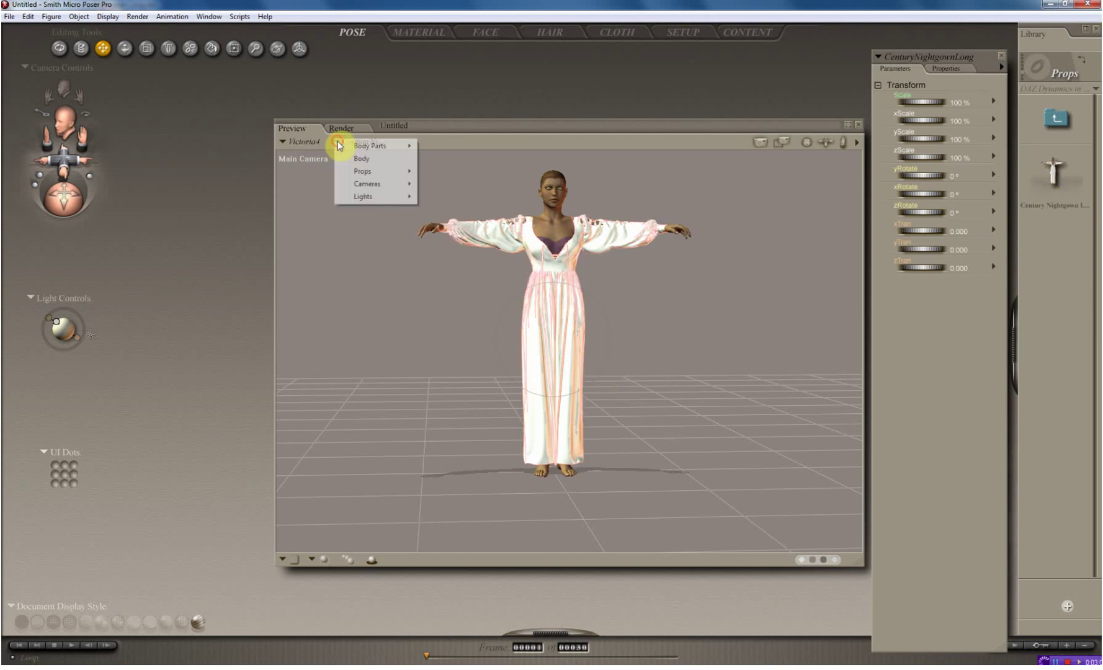
mouse_move(359, 172)
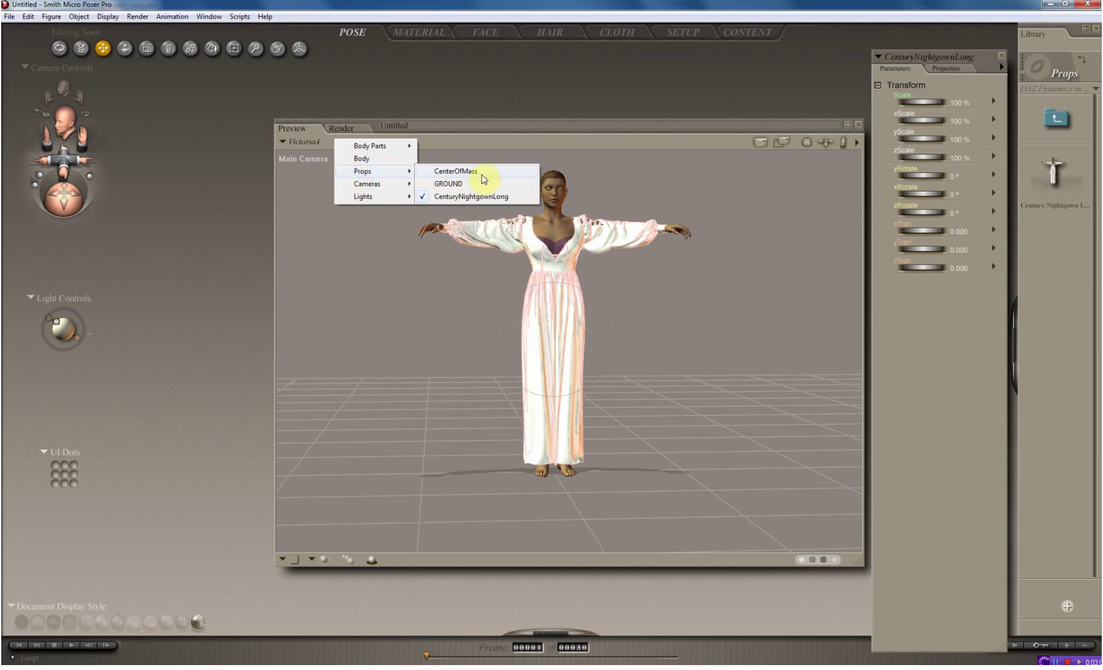
click(77, 17)
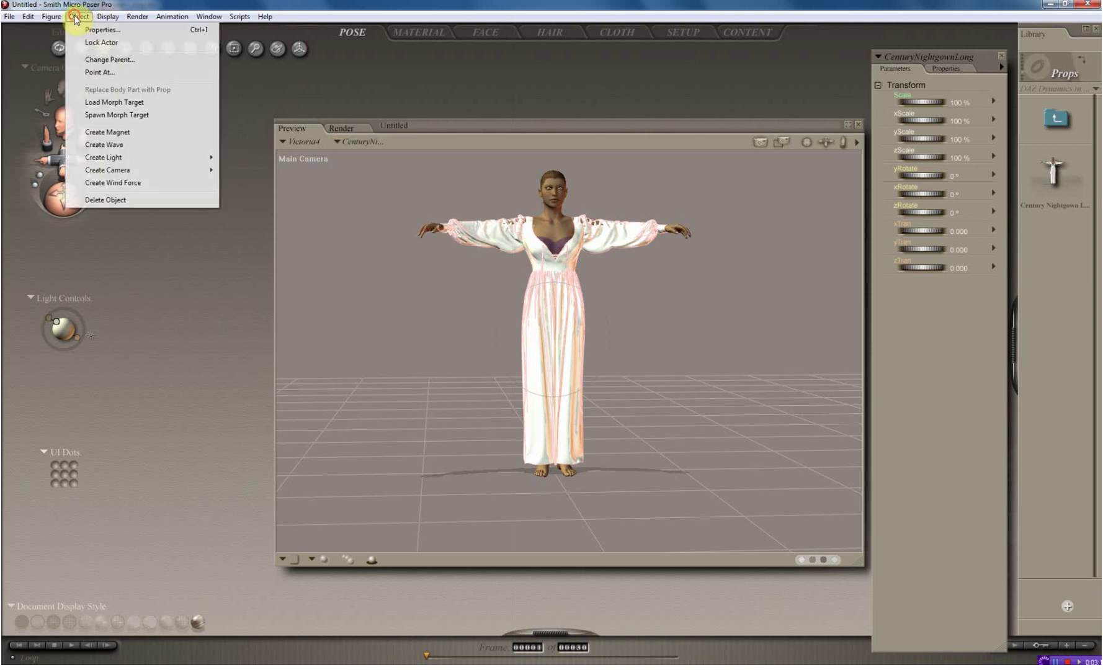
click(109, 200)
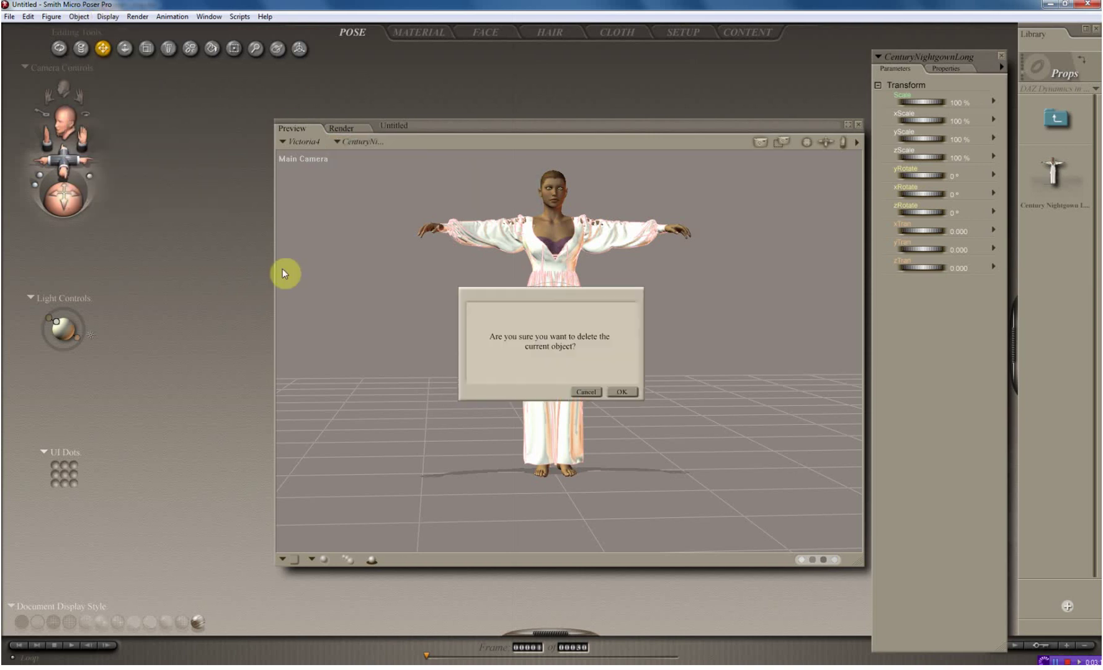
click(620, 392)
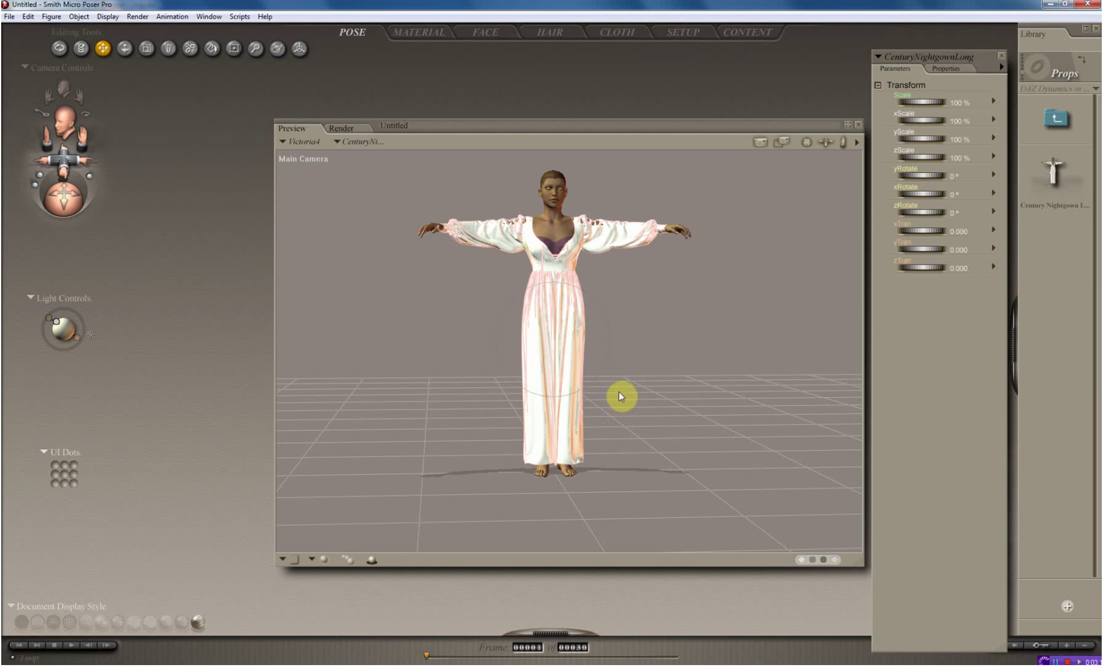
Step: Load the saved Century Nightgown Long prop from the library and check it in the scene's list of props
double_click(1057, 178)
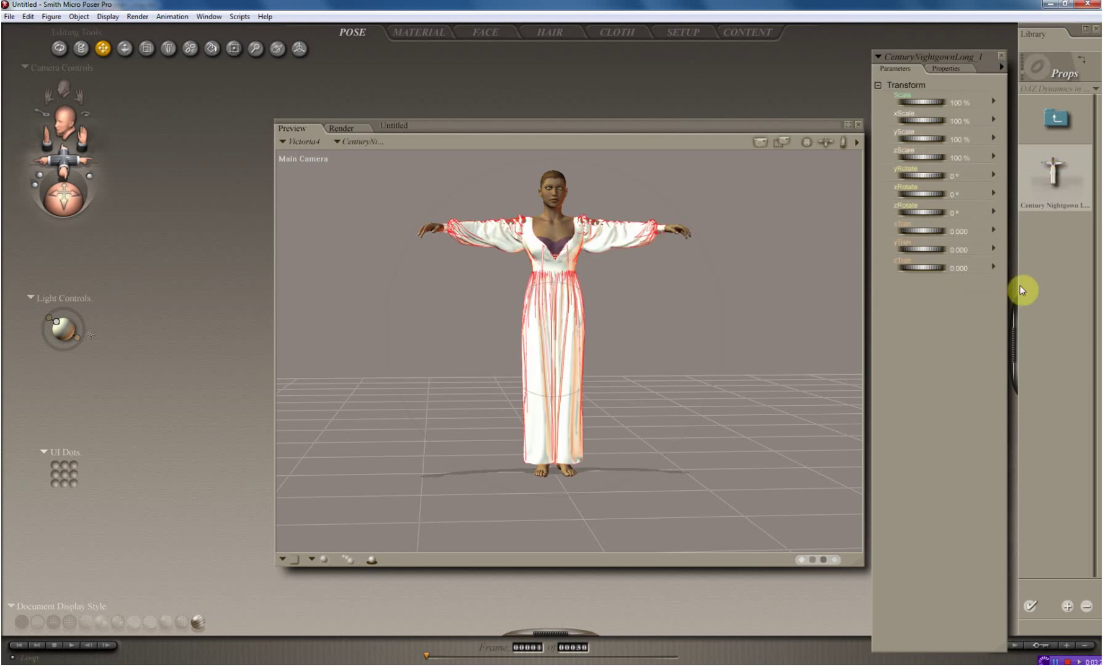
click(341, 144)
mouse_move(348, 176)
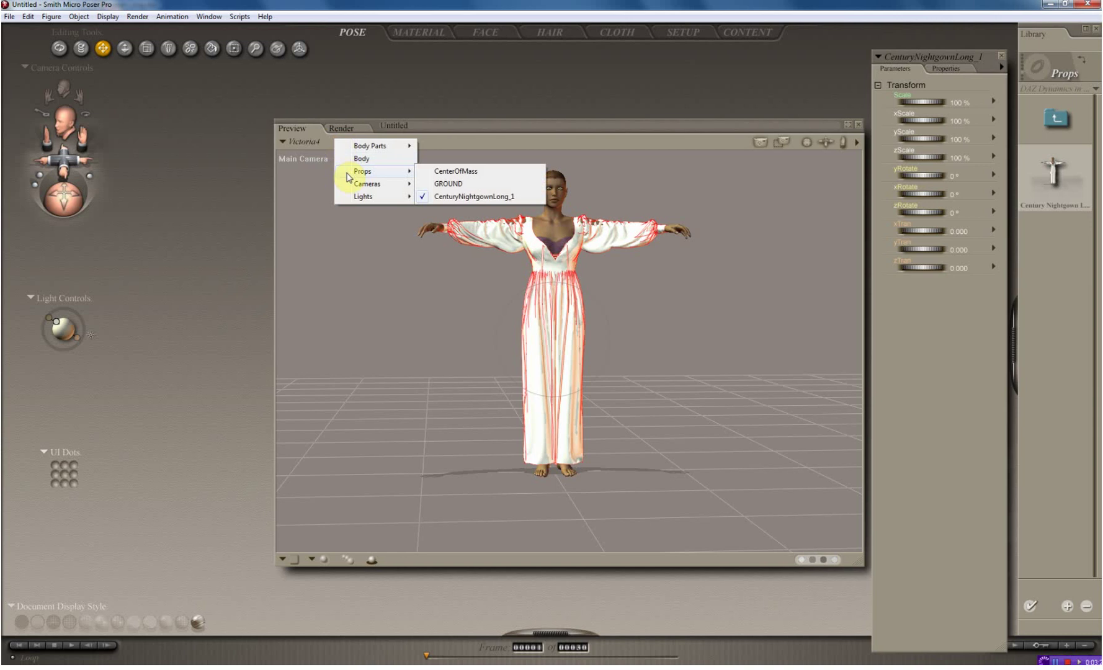
Step: Open the nightgown's materials in the Material room and set the S3_Sleeve_Mirrored diffuse color to deep pink
click(407, 31)
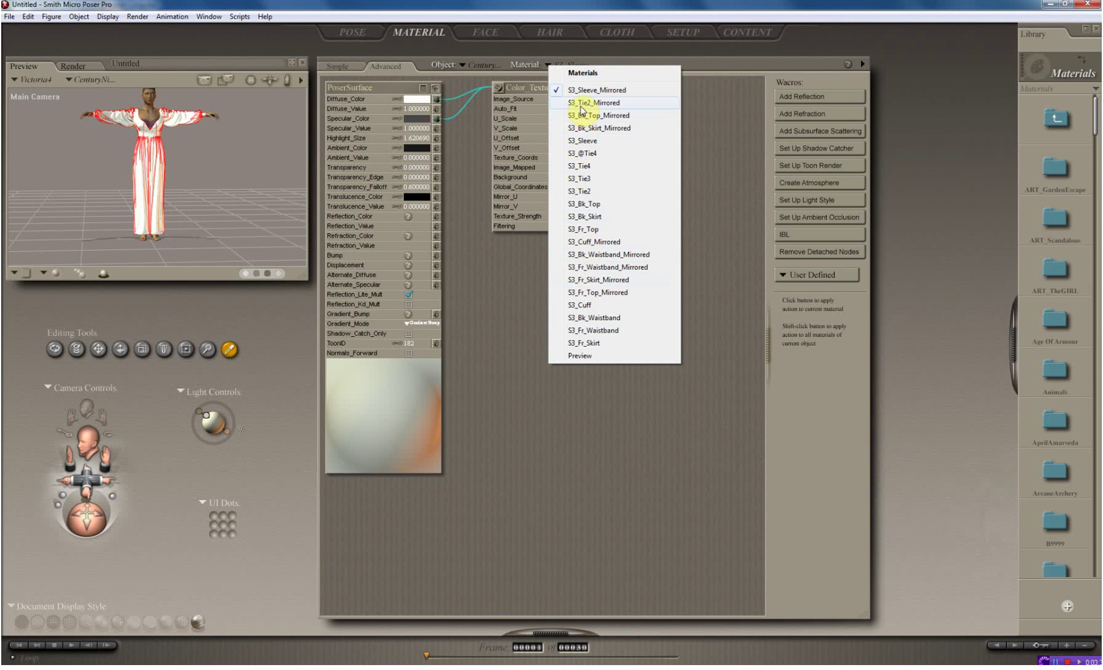
click(421, 101)
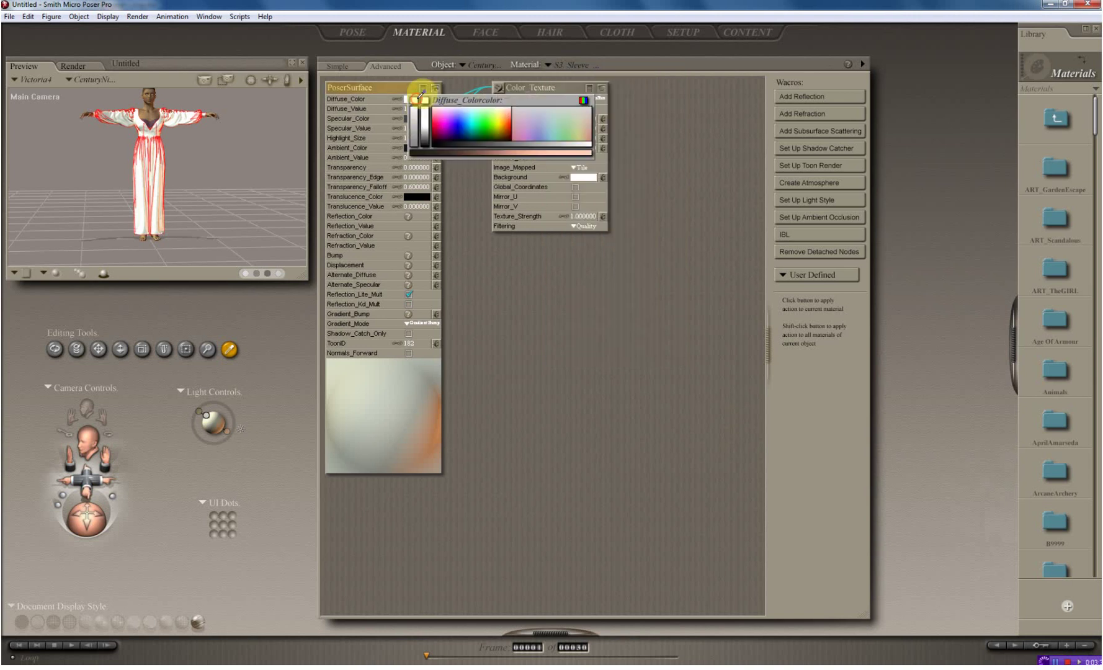
click(422, 101)
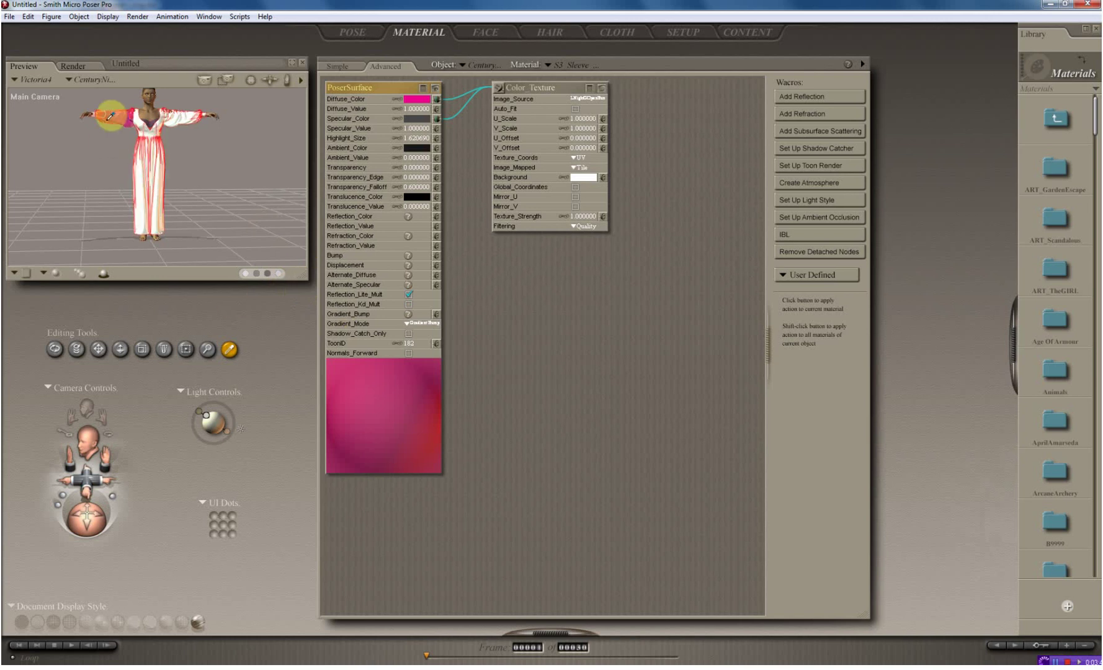
Step: Select the nightgown's other sleeve material, S3_Sleeve, and set its diffuse color to a pinkish magenta
click(189, 120)
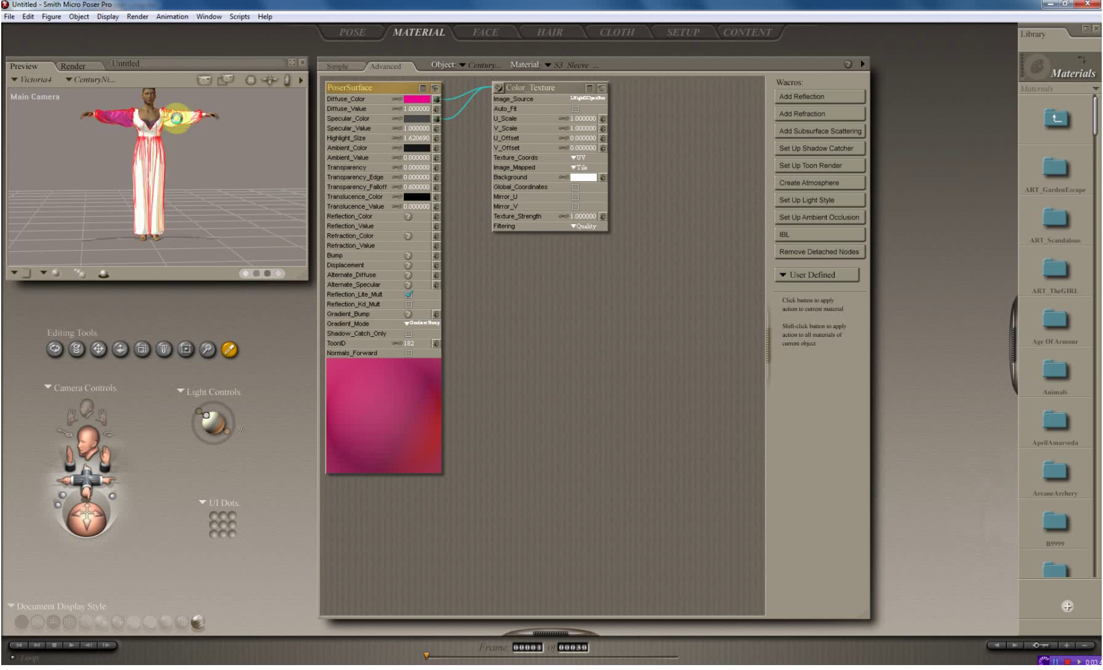
click(180, 119)
click(415, 100)
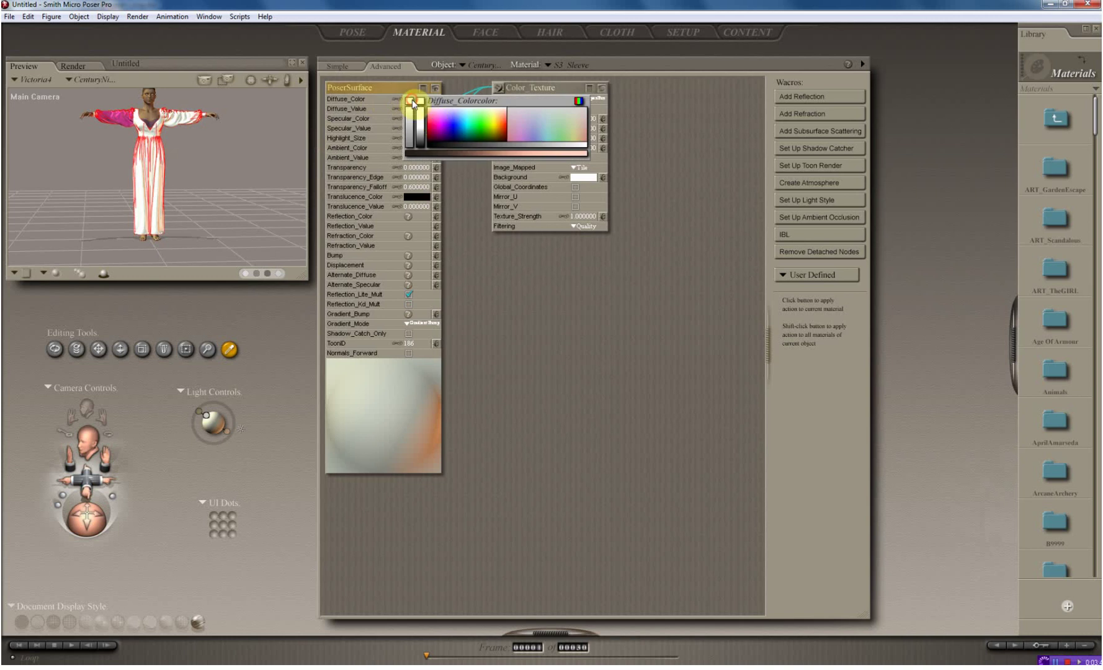
click(440, 124)
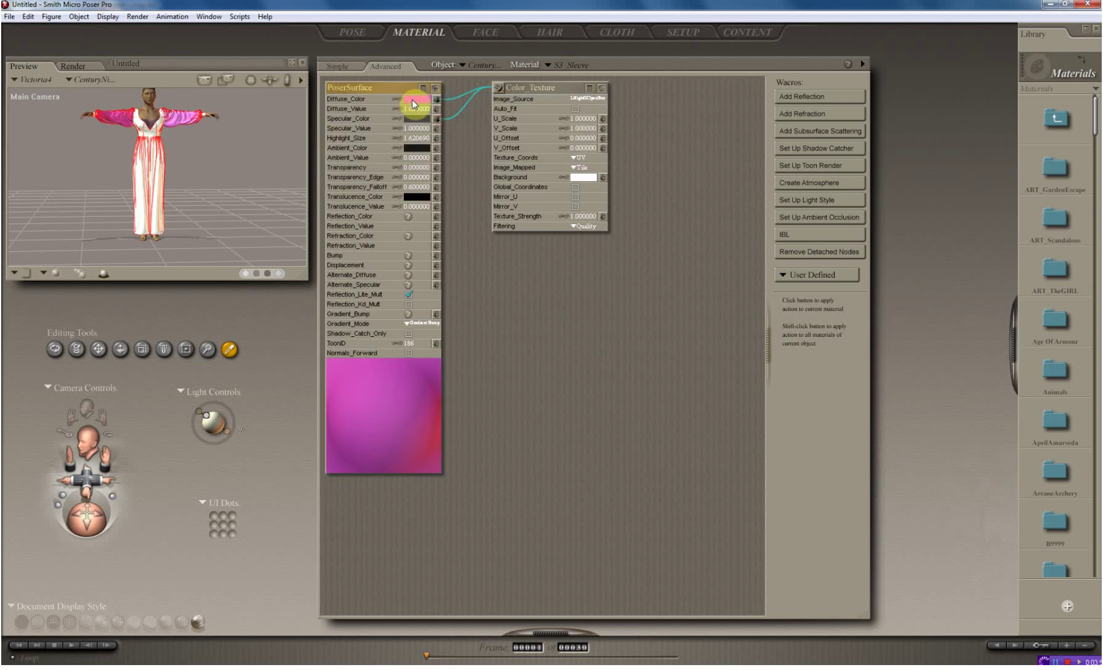